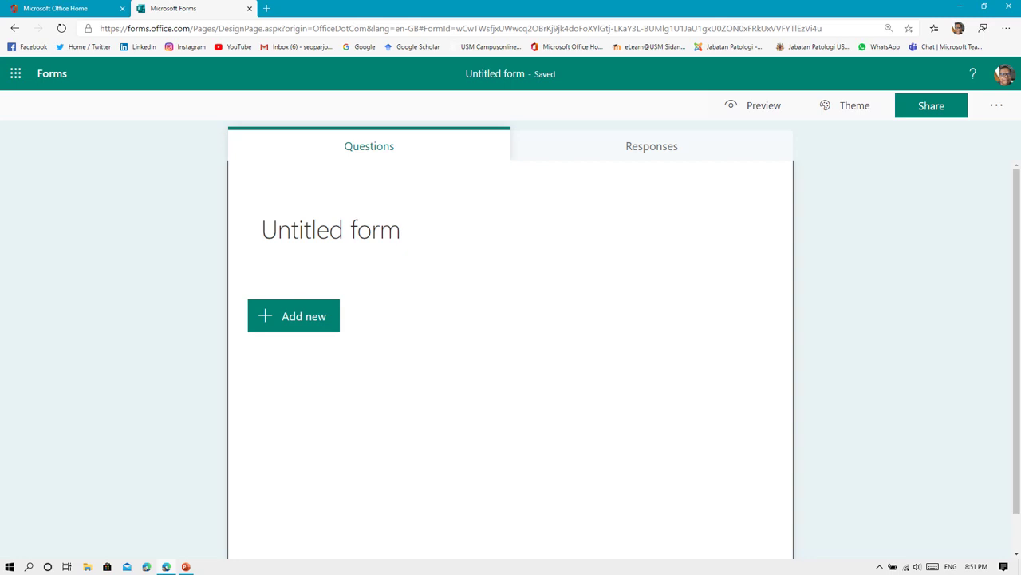
# - Mark the form heading, now titled 'Attendance', and the area where new questions get added
pyautogui.moveTo(229, 231)
pyautogui.mouseDown()
pyautogui.moveTo(253, 234)
pyautogui.moveTo(240, 243)
pyautogui.mouseUp()
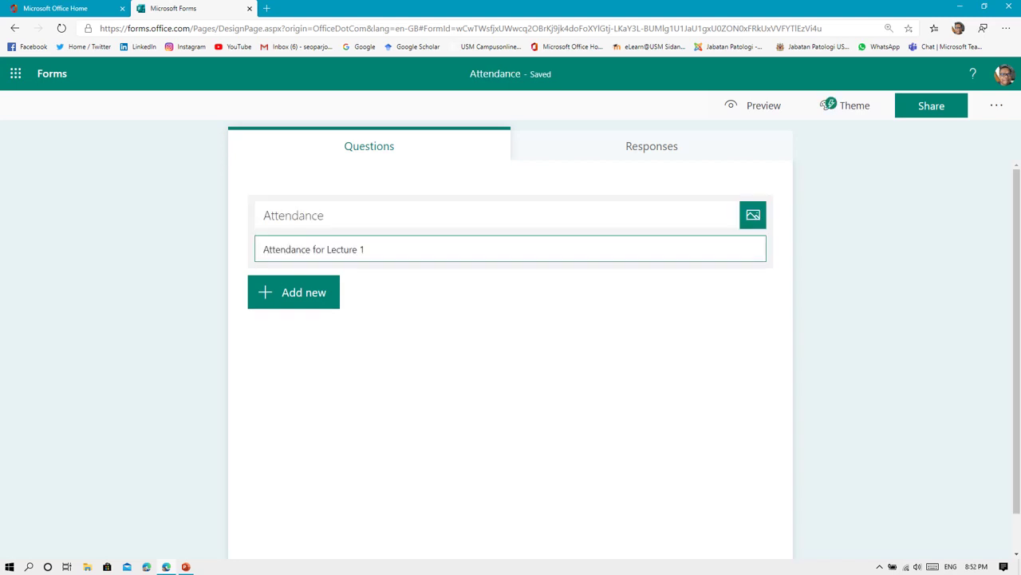
pyautogui.moveTo(216, 217)
pyautogui.mouseDown()
pyautogui.moveTo(254, 216)
pyautogui.moveTo(247, 256)
pyautogui.mouseUp()
pyautogui.moveTo(327, 335)
pyautogui.mouseDown()
pyautogui.moveTo(292, 335)
pyautogui.moveTo(268, 271)
pyautogui.moveTo(351, 309)
pyautogui.moveTo(325, 343)
pyautogui.mouseUp()
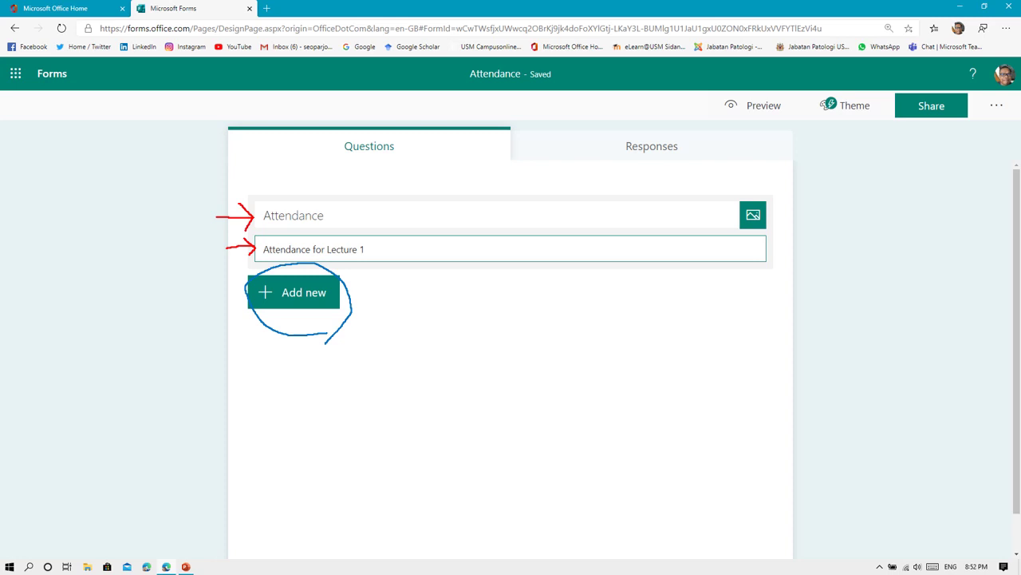
# - Show the question-type choices and highlight the Text type used for the Name question
pyautogui.click(293, 292)
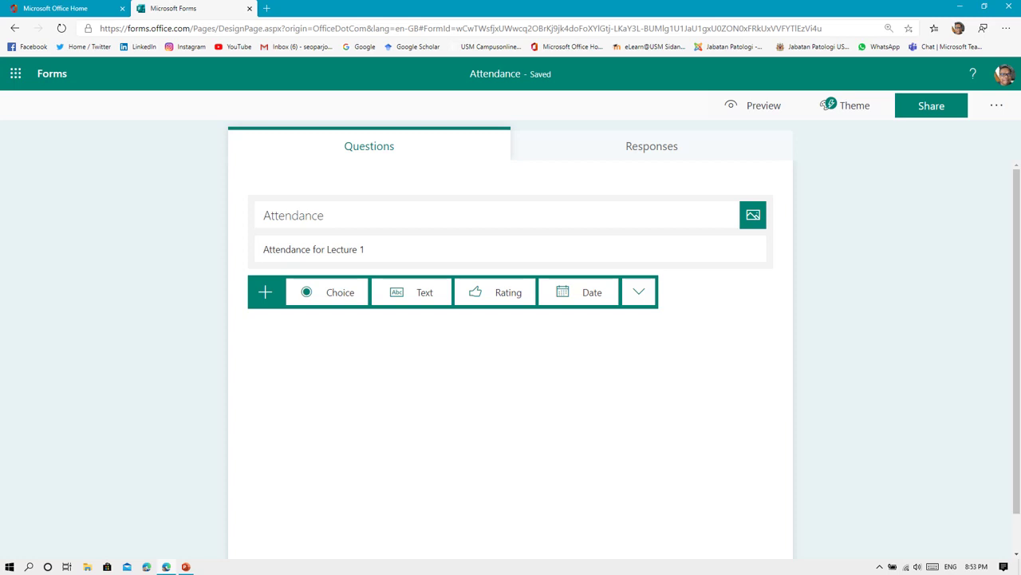
pyautogui.moveTo(360, 273)
pyautogui.mouseDown()
pyautogui.moveTo(379, 314)
pyautogui.moveTo(462, 281)
pyautogui.moveTo(358, 268)
pyautogui.mouseUp()
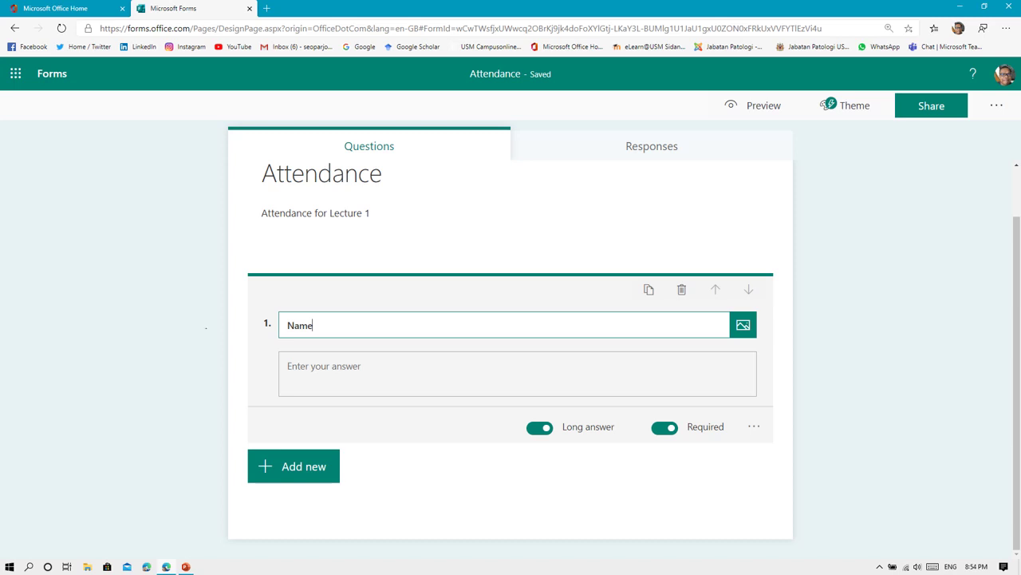
pyautogui.moveTo(206, 328)
pyautogui.mouseDown()
pyautogui.moveTo(261, 329)
pyautogui.moveTo(247, 339)
pyautogui.mouseUp()
pyautogui.moveTo(734, 433)
pyautogui.mouseDown()
pyautogui.moveTo(717, 408)
pyautogui.moveTo(658, 407)
pyautogui.moveTo(651, 436)
pyautogui.moveTo(677, 449)
pyautogui.moveTo(726, 449)
pyautogui.moveTo(734, 437)
pyautogui.mouseUp()
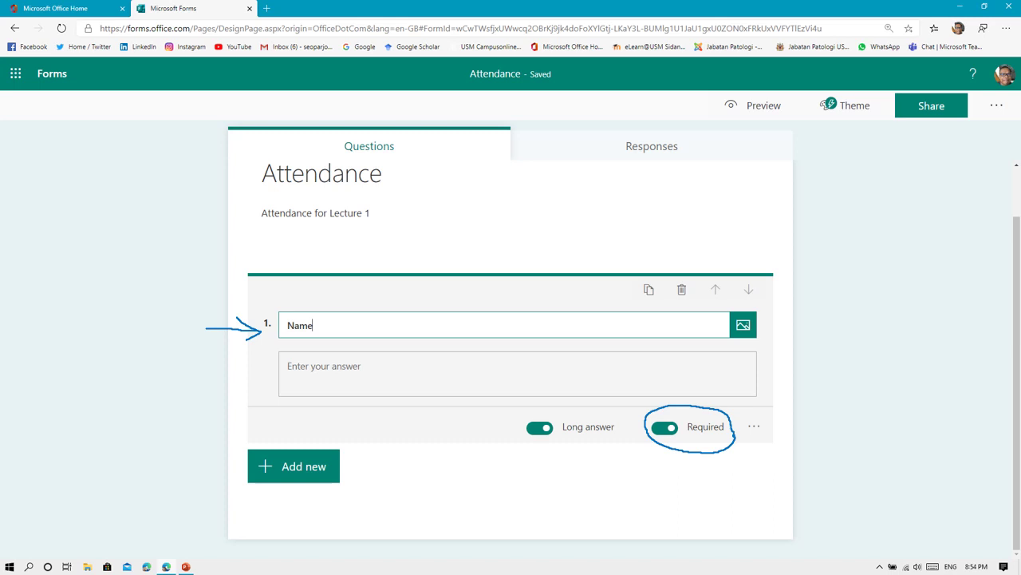
pyautogui.moveTo(523, 452)
pyautogui.mouseDown()
pyautogui.moveTo(563, 458)
pyautogui.moveTo(621, 422)
pyautogui.moveTo(516, 418)
pyautogui.moveTo(527, 454)
pyautogui.mouseUp()
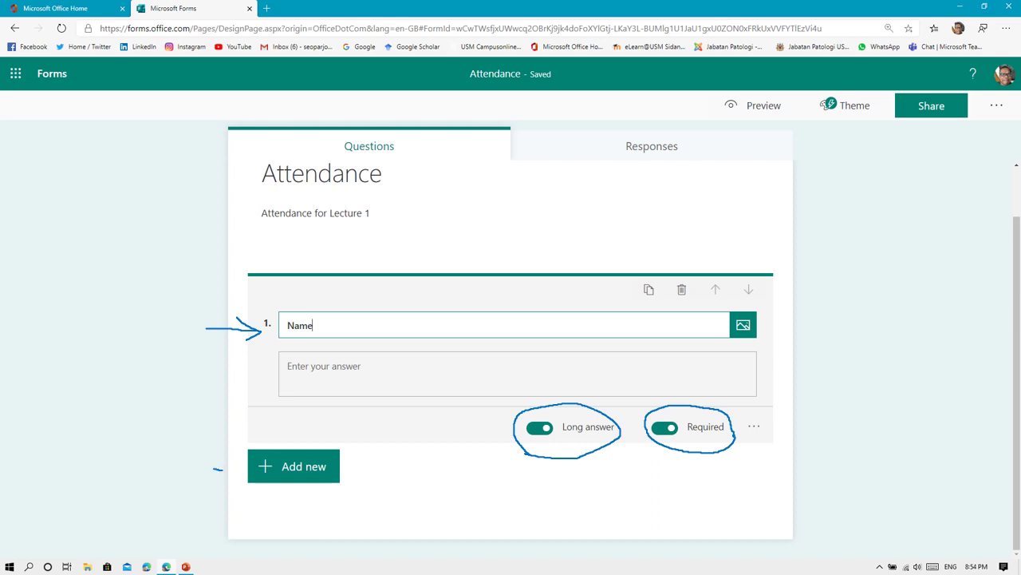
# - Point out question 2, Matrix Number, and its Required and Long answer settings
pyautogui.moveTo(222, 470)
pyautogui.mouseDown()
pyautogui.moveTo(248, 471)
pyautogui.moveTo(236, 481)
pyautogui.mouseUp()
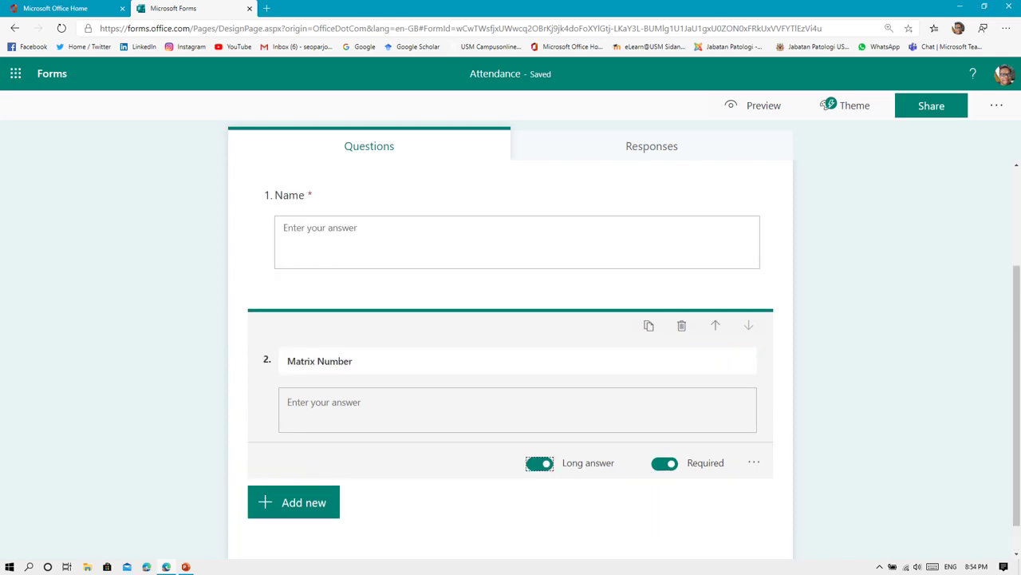
pyautogui.moveTo(222, 363); pyautogui.dragTo(274, 369)
pyautogui.moveTo(275, 370); pyautogui.dragTo(261, 378)
pyautogui.moveTo(660, 486); pyautogui.dragTo(686, 470)
pyautogui.moveTo(520, 486); pyautogui.dragTo(552, 469)
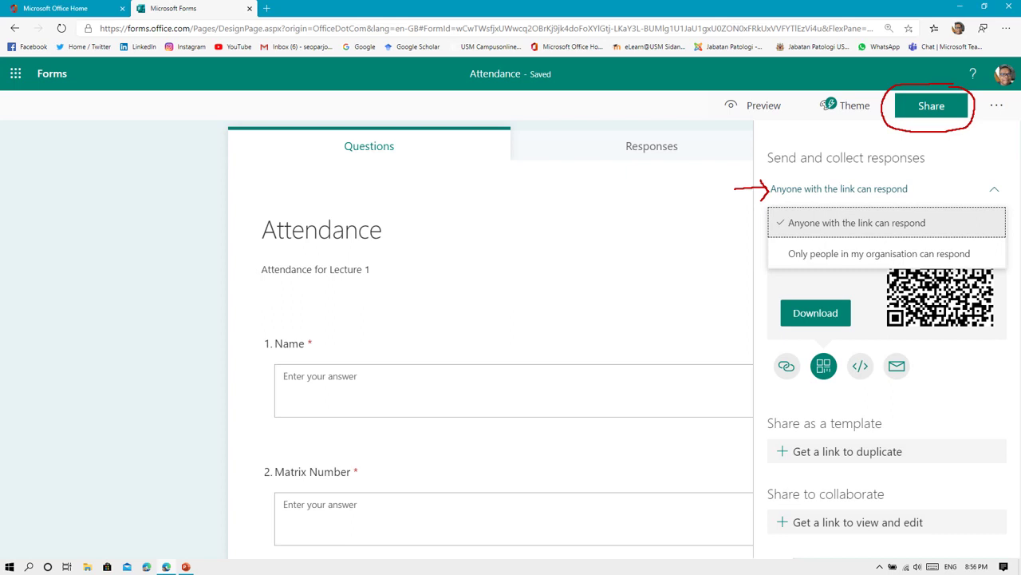
# - Highlight the 'Anyone with the link can respond' permission and the other response choices
pyautogui.moveTo(759, 223); pyautogui.dragTo(785, 226)
pyautogui.moveTo(998, 179)
pyautogui.mouseDown()
pyautogui.moveTo(978, 199)
pyautogui.moveTo(1009, 184)
pyautogui.mouseUp()
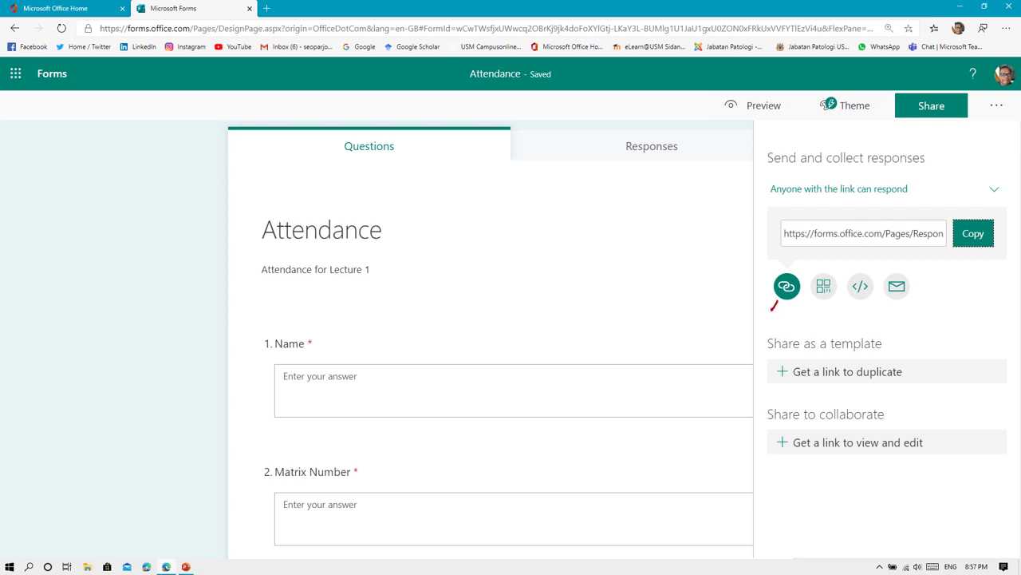
# - Highlight the share-by-link option and copying the Attendance form's response link
pyautogui.moveTo(772, 263)
pyautogui.mouseDown()
pyautogui.moveTo(795, 262)
pyautogui.moveTo(806, 297)
pyautogui.moveTo(764, 279)
pyautogui.moveTo(779, 262)
pyautogui.mouseUp()
pyautogui.moveTo(950, 214)
pyautogui.mouseDown()
pyautogui.moveTo(1006, 239)
pyautogui.moveTo(954, 249)
pyautogui.moveTo(953, 224)
pyautogui.mouseUp()
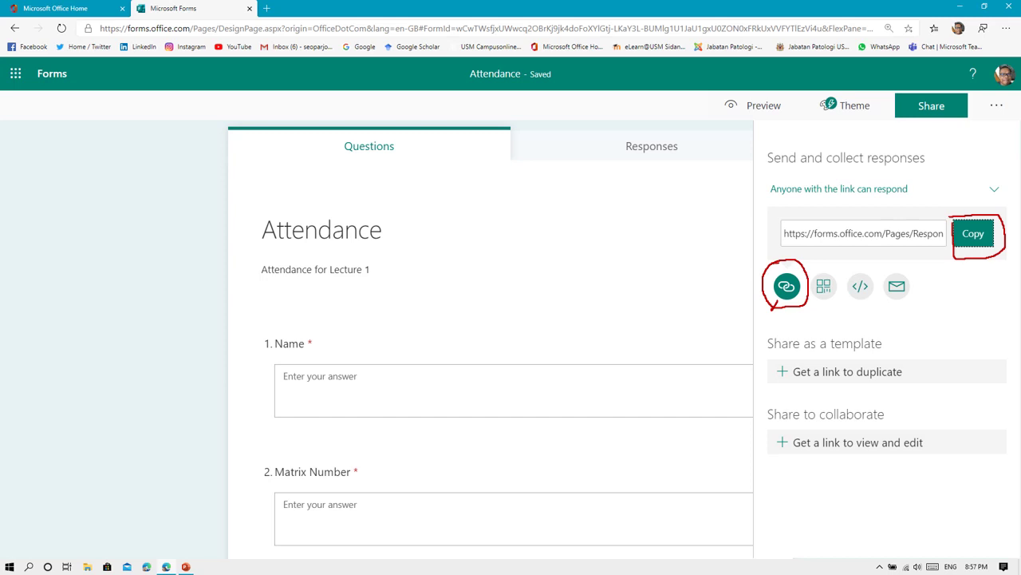
# - Show the form's generated QR code and point out its download option
pyautogui.click(824, 286)
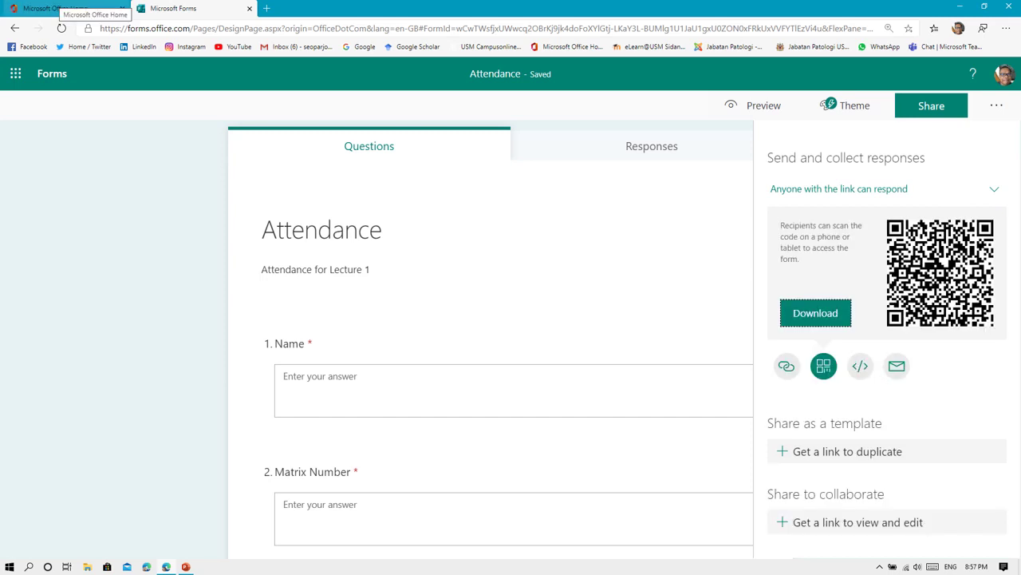
pyautogui.moveTo(805, 374)
pyautogui.mouseDown()
pyautogui.moveTo(814, 350)
pyautogui.moveTo(849, 379)
pyautogui.moveTo(809, 383)
pyautogui.mouseUp()
pyautogui.moveTo(865, 209)
pyautogui.mouseDown()
pyautogui.moveTo(970, 209)
pyautogui.moveTo(1012, 234)
pyautogui.moveTo(1003, 354)
pyautogui.moveTo(881, 345)
pyautogui.moveTo(870, 215)
pyautogui.mouseUp()
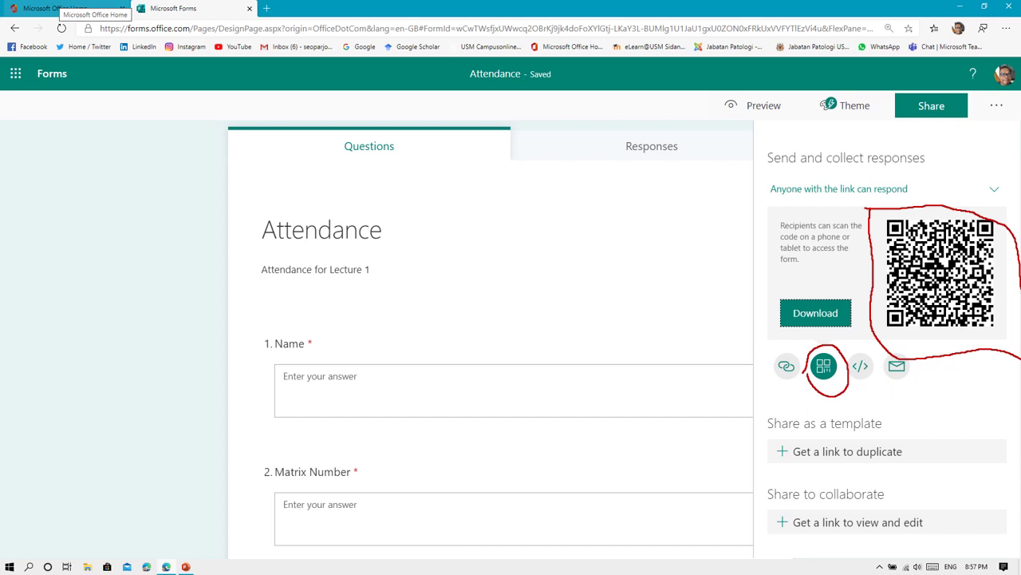
pyautogui.moveTo(776, 289)
pyautogui.mouseDown()
pyautogui.moveTo(849, 286)
pyautogui.moveTo(861, 338)
pyautogui.moveTo(767, 293)
pyautogui.mouseUp()
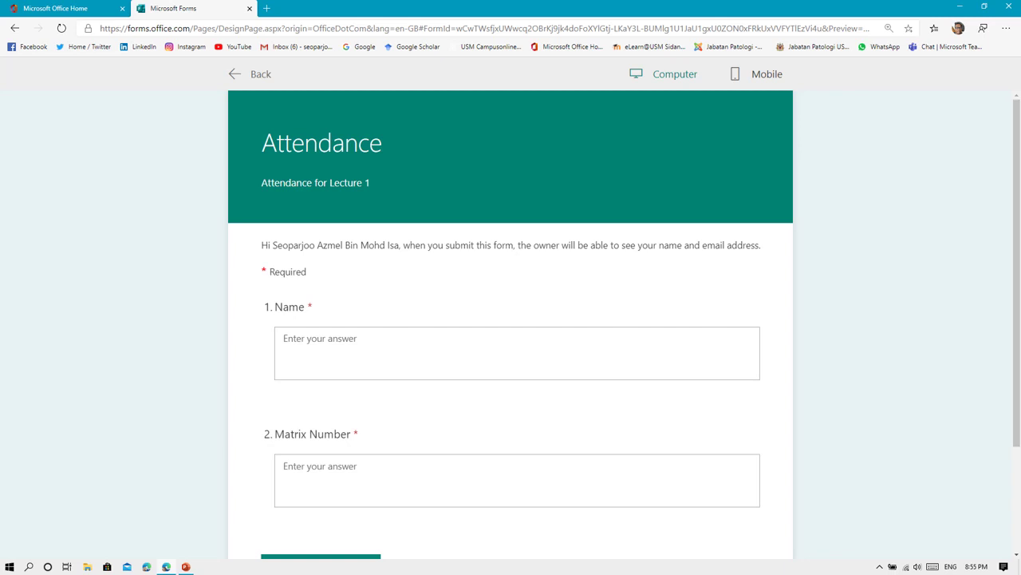
pyautogui.moveTo(165, 154)
pyautogui.mouseDown()
pyautogui.moveTo(244, 139)
pyautogui.moveTo(231, 130)
pyautogui.mouseUp()
pyautogui.moveTo(201, 186)
pyautogui.mouseDown()
pyautogui.moveTo(249, 184)
pyautogui.moveTo(244, 198)
pyautogui.mouseUp()
pyautogui.moveTo(222, 308)
pyautogui.mouseDown()
pyautogui.moveTo(256, 308)
pyautogui.moveTo(257, 319)
pyautogui.mouseUp()
pyautogui.moveTo(222, 436)
pyautogui.mouseDown()
pyautogui.moveTo(255, 434)
pyautogui.moveTo(243, 443)
pyautogui.mouseUp()
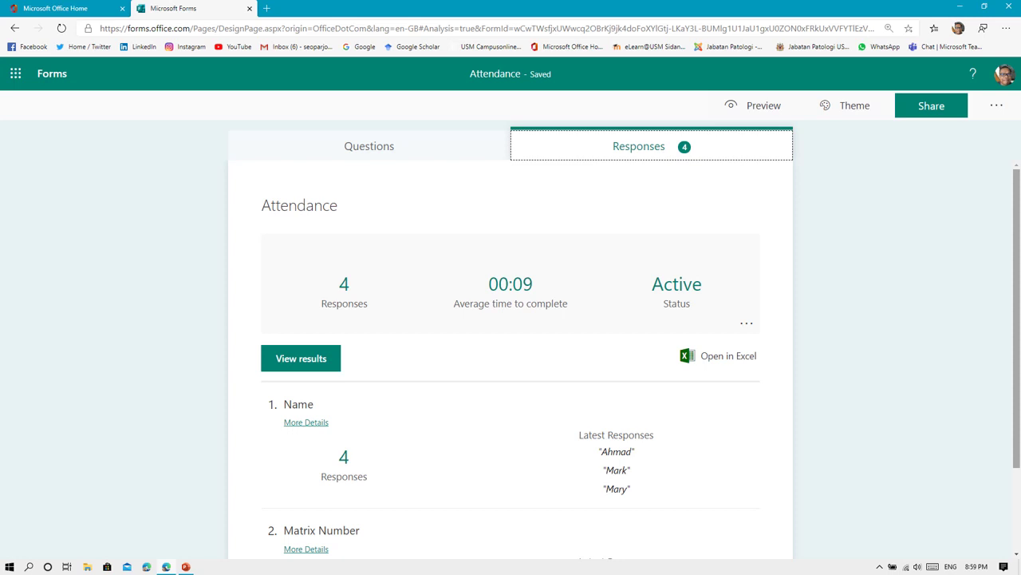
# - Point out the Questions view and the Responses view showing 4 responses
pyautogui.moveTo(355, 135)
pyautogui.mouseDown()
pyautogui.moveTo(334, 164)
pyautogui.moveTo(375, 133)
pyautogui.mouseUp()
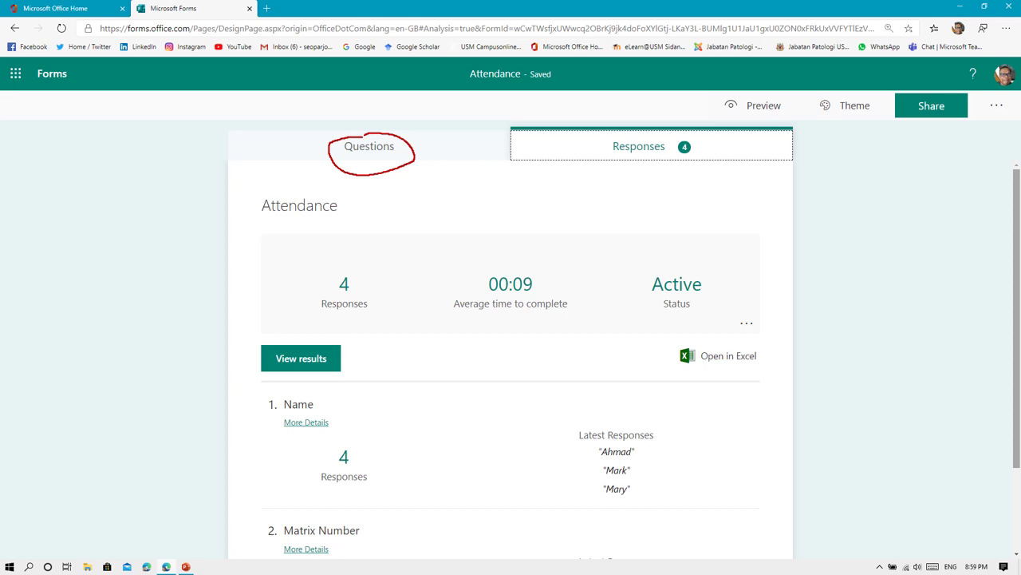
pyautogui.moveTo(673, 117)
pyautogui.mouseDown()
pyautogui.moveTo(604, 130)
pyautogui.moveTo(657, 181)
pyautogui.moveTo(704, 126)
pyautogui.moveTo(675, 123)
pyautogui.mouseUp()
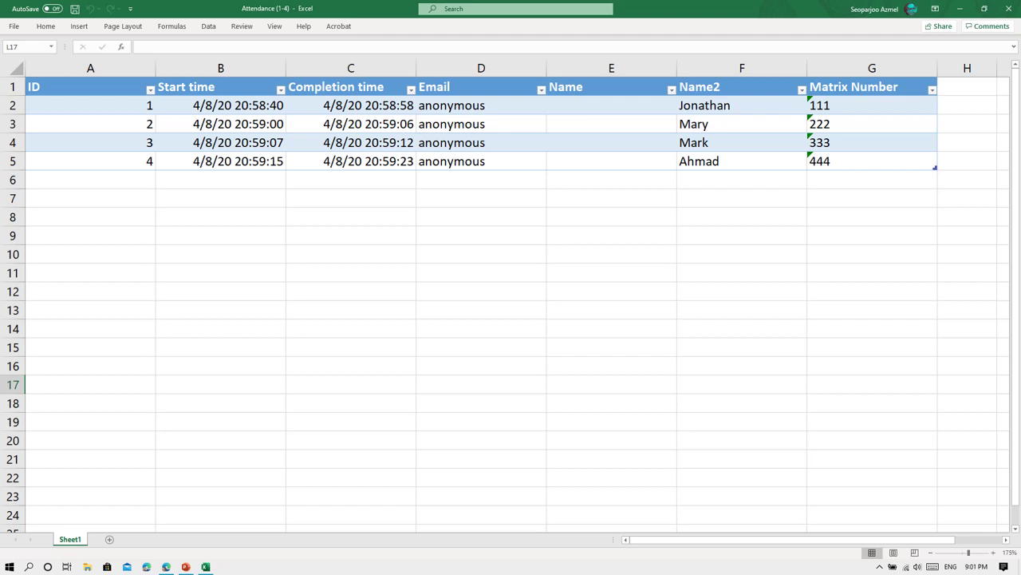
# - Highlight the start time and completion time columns for the 4 responses in Excel
pyautogui.moveTo(208, 184)
pyautogui.mouseDown()
pyautogui.moveTo(217, 209)
pyautogui.moveTo(224, 191)
pyautogui.mouseUp()
pyautogui.moveTo(390, 176)
pyautogui.mouseDown()
pyautogui.moveTo(392, 209)
pyautogui.moveTo(376, 192)
pyautogui.moveTo(404, 190)
pyautogui.mouseUp()
pyautogui.moveTo(674, 94)
pyautogui.mouseDown()
pyautogui.moveTo(733, 95)
pyautogui.moveTo(683, 75)
pyautogui.moveTo(675, 101)
pyautogui.mouseUp()
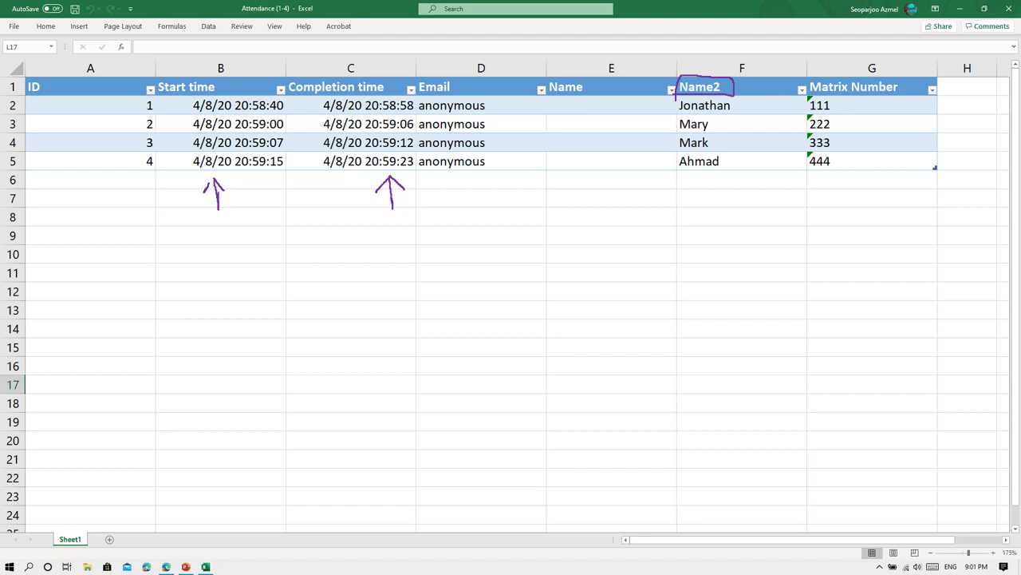
pyautogui.moveTo(811, 94)
pyautogui.mouseDown()
pyautogui.moveTo(906, 92)
pyautogui.moveTo(822, 76)
pyautogui.moveTo(822, 100)
pyautogui.mouseUp()
pyautogui.moveTo(674, 70)
pyautogui.mouseDown()
pyautogui.moveTo(722, 192)
pyautogui.moveTo(954, 119)
pyautogui.moveTo(734, 80)
pyautogui.moveTo(618, 72)
pyautogui.mouseUp()
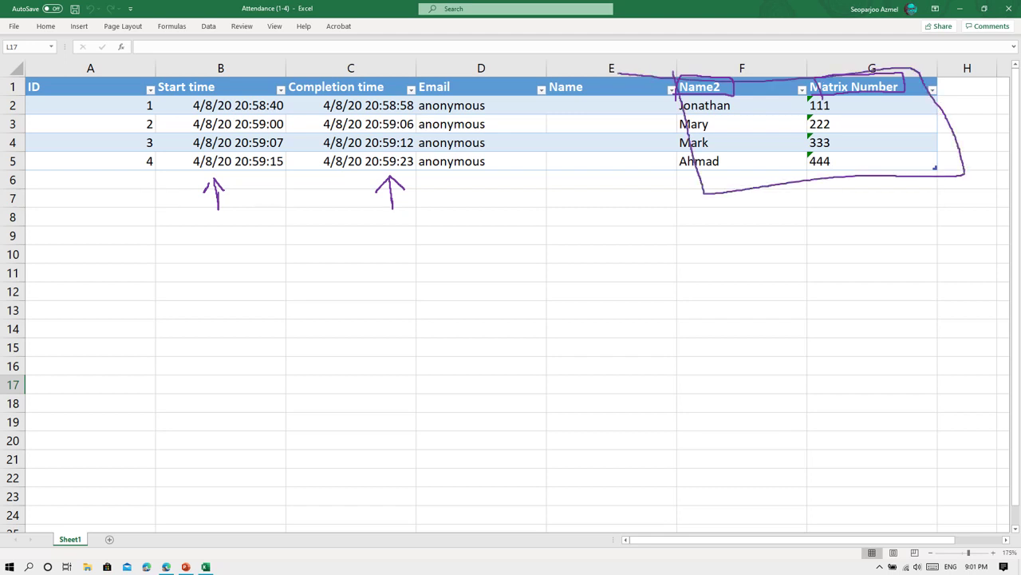